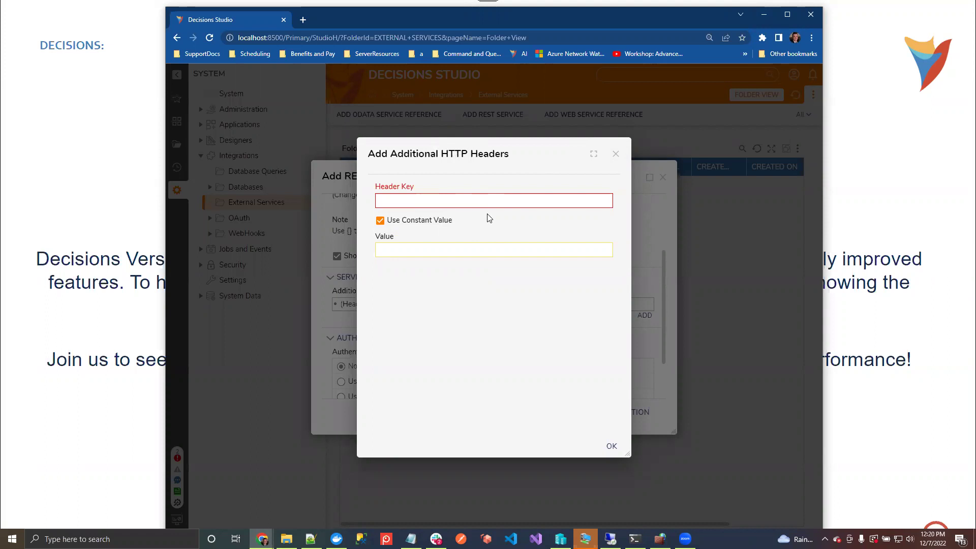
Dismiss the HTTP header form unchanged and look over the empty Add REST Service form
click(616, 155)
scroll(535, 320, down, 3)
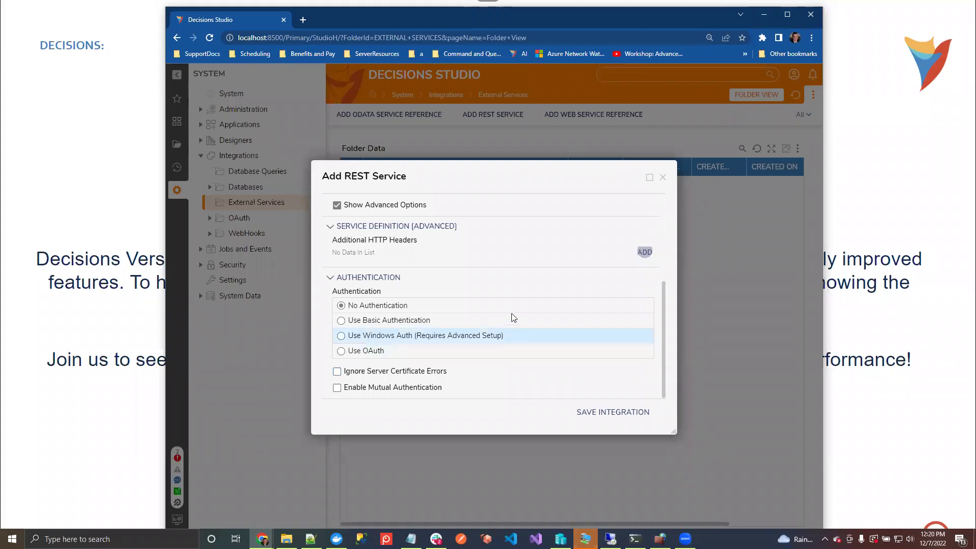
scroll(521, 265, up, 1)
scroll(519, 264, up, 5)
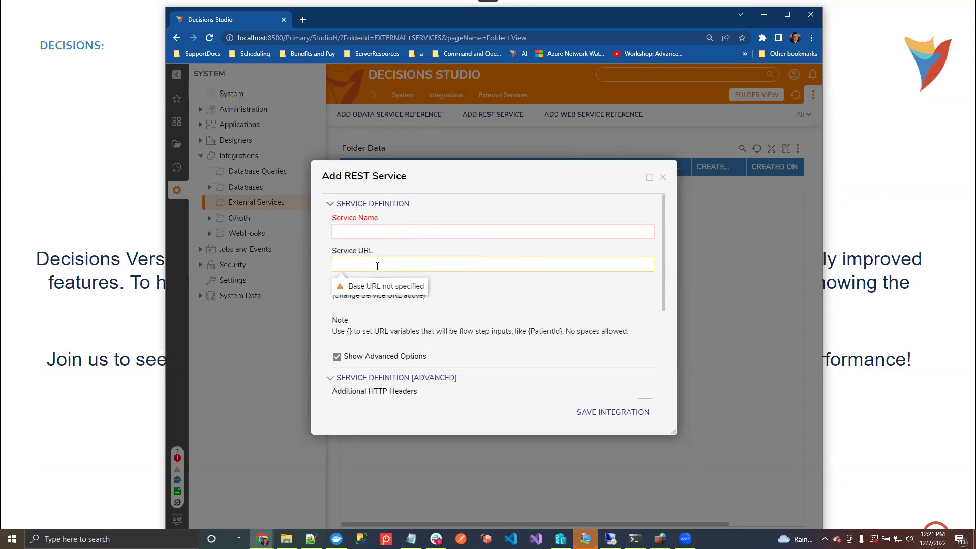
click(374, 233)
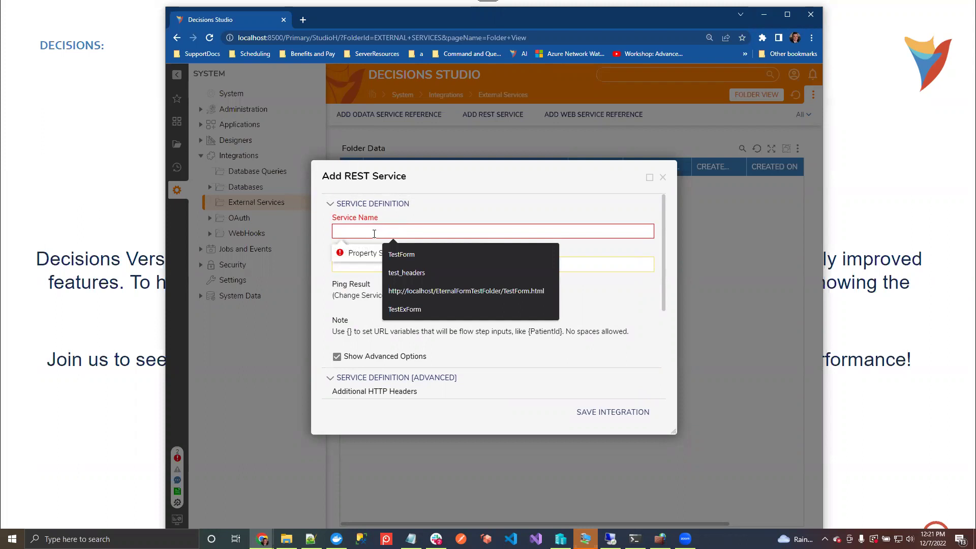
text(Test)
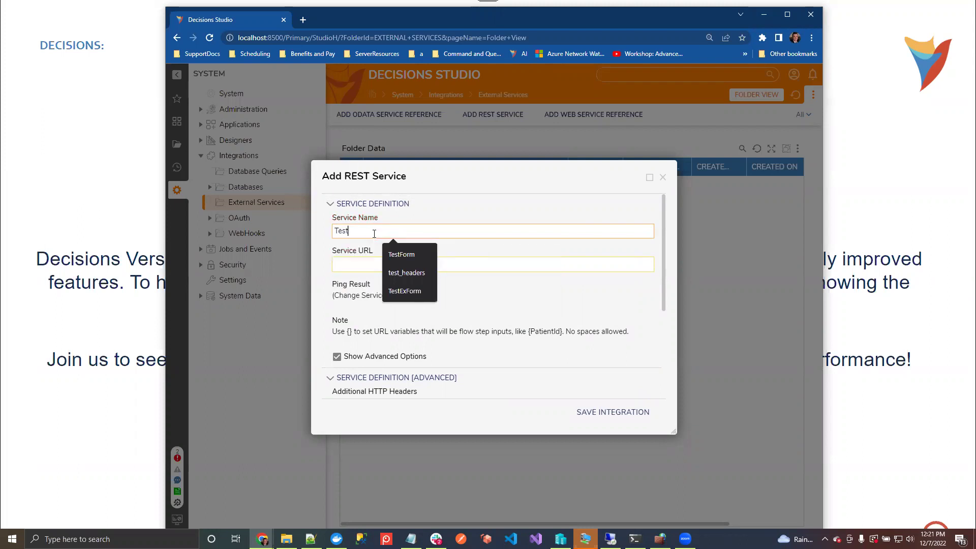
text(Req)
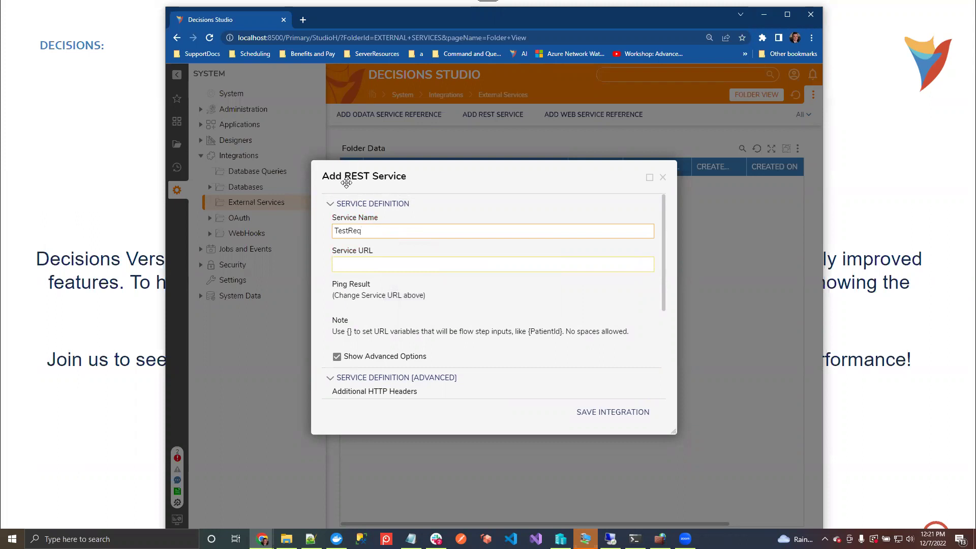
click(409, 259)
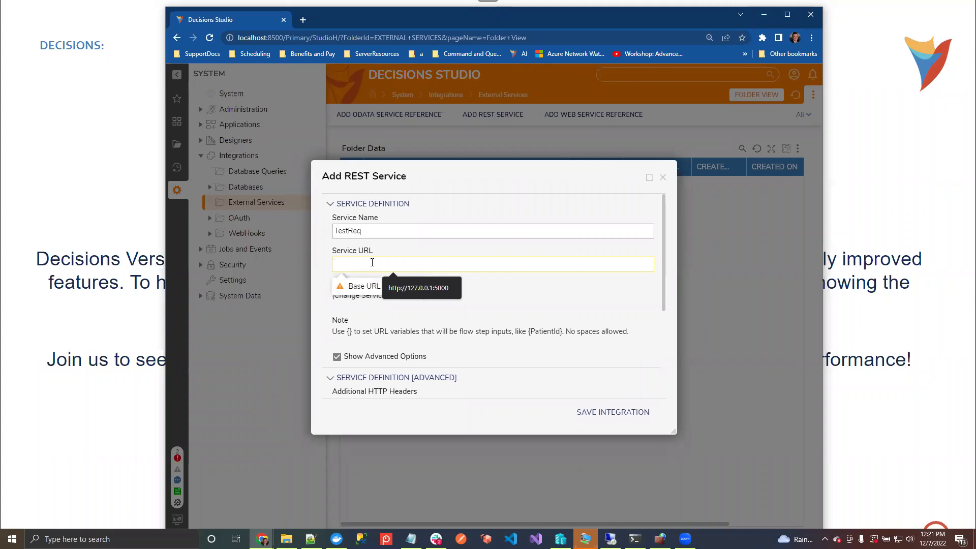
text(localhos)
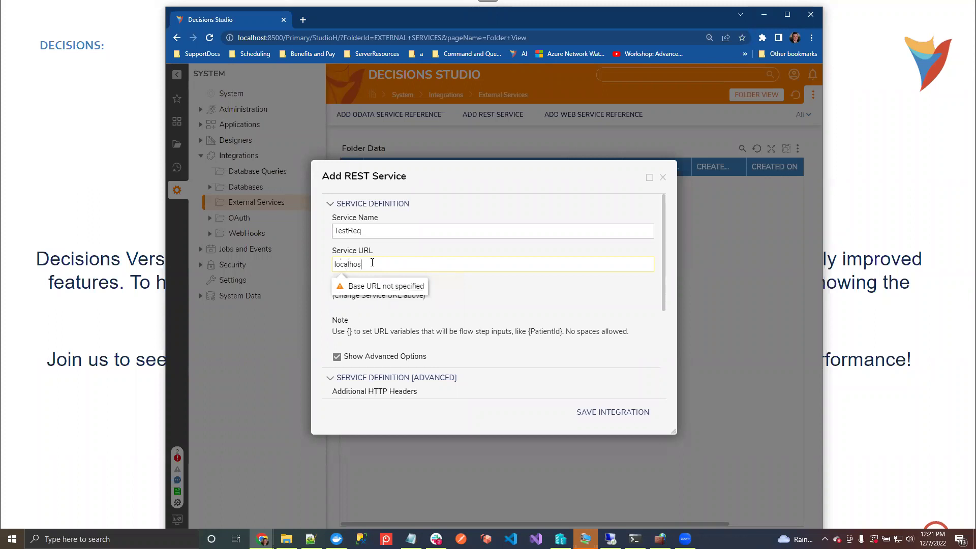
key(BackSpace)
key(BackSpace)
key(BackSpace)
key(BackSpace)
key(BackSpace)
key(BackSpace)
key(BackSpace)
key(BackSpace)
text(htp)
key(BackSpace)
text(t)
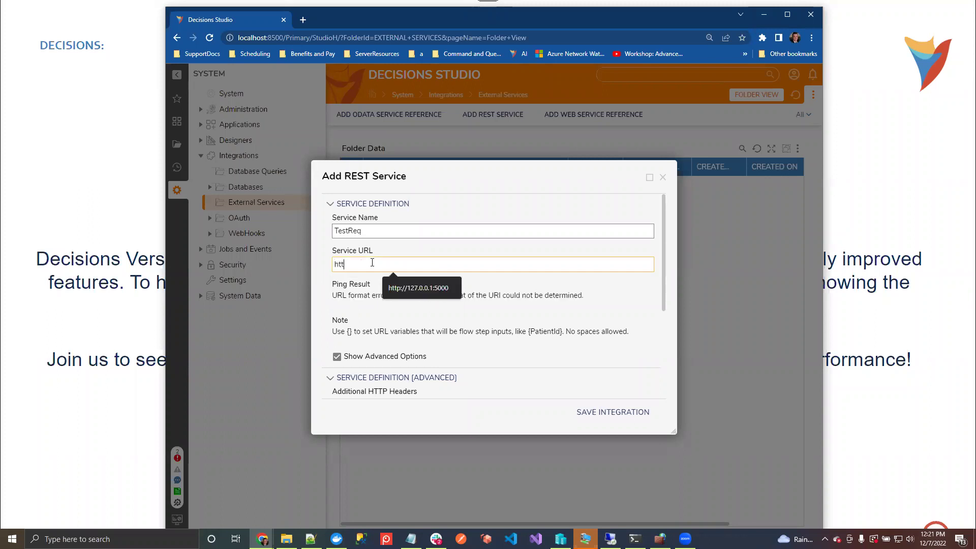
text(p://host.locker.internal)
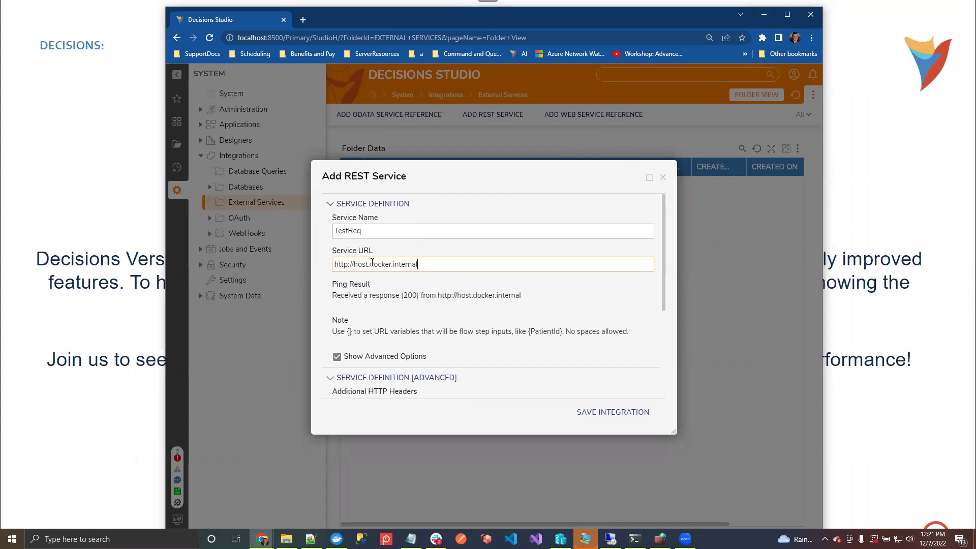
scroll(603, 382, down, 2)
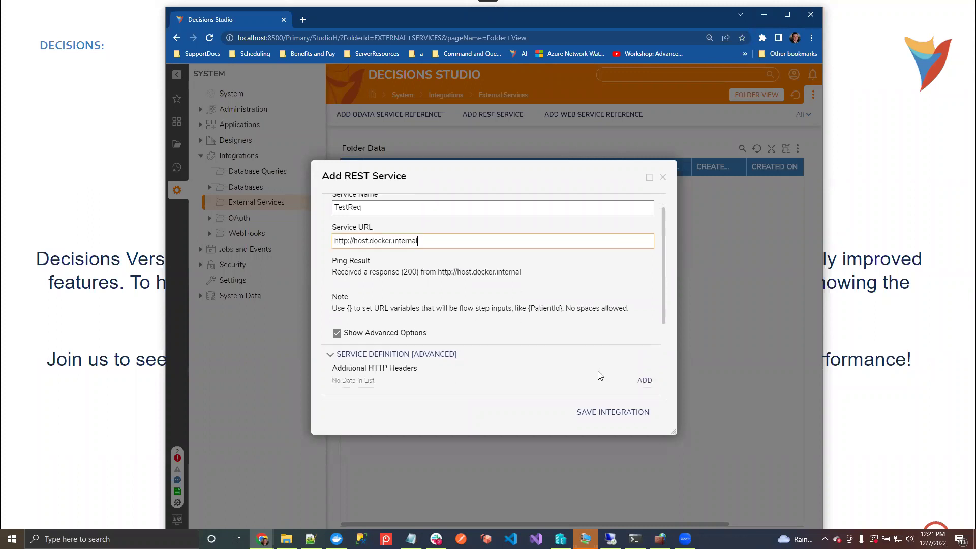
click(615, 416)
Log back in using the saved admin username and the account password
click(481, 283)
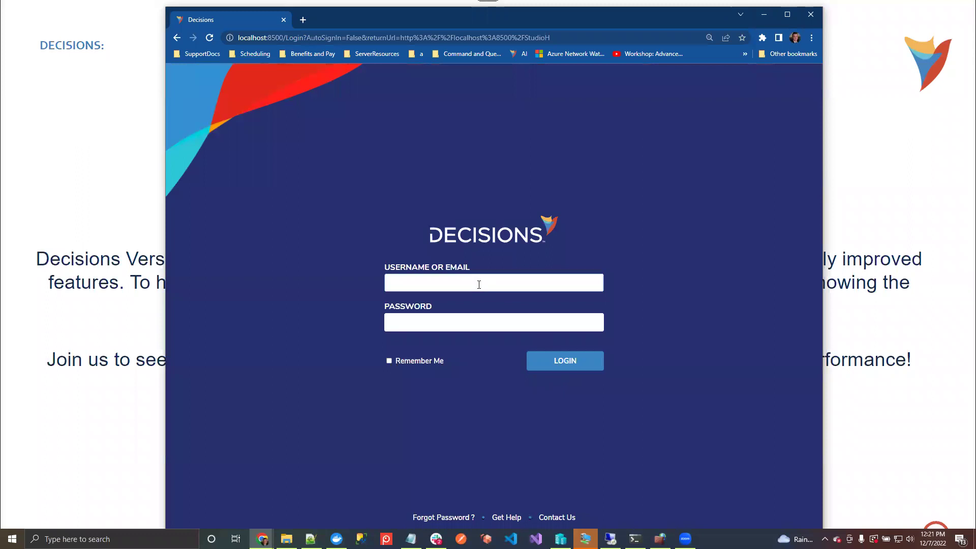
click(496, 311)
click(473, 317)
click(562, 364)
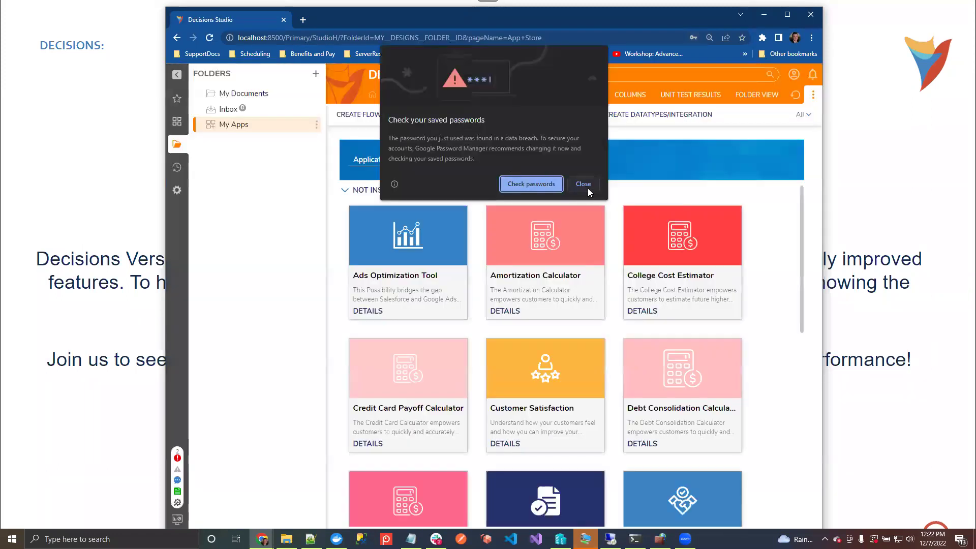
Decline Chrome's password prompts and go to System > Settings > Integrations > External Services
click(587, 187)
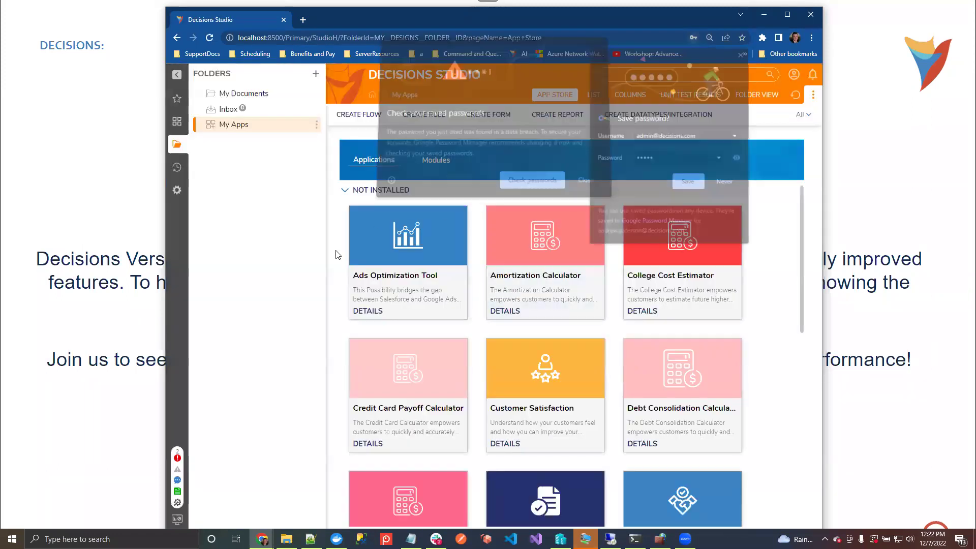
click(726, 182)
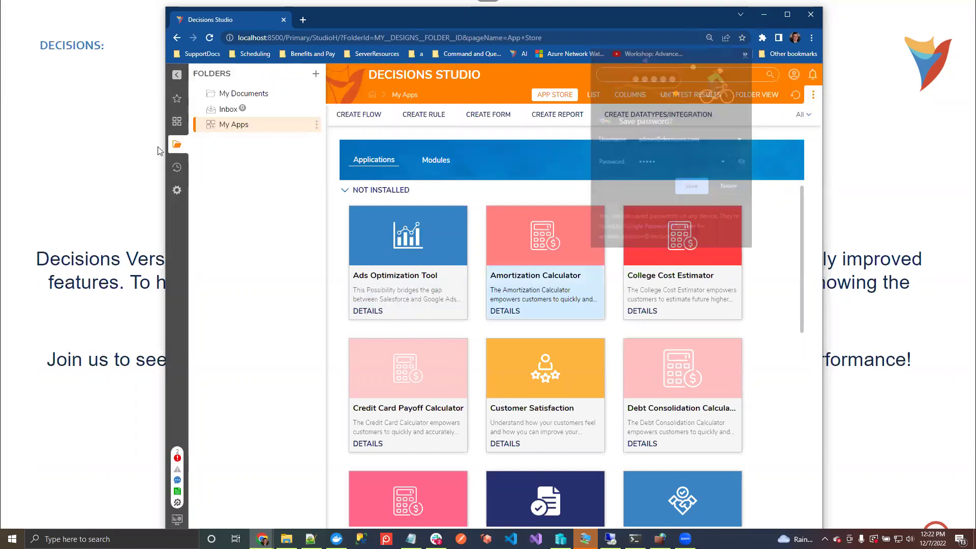
click(177, 190)
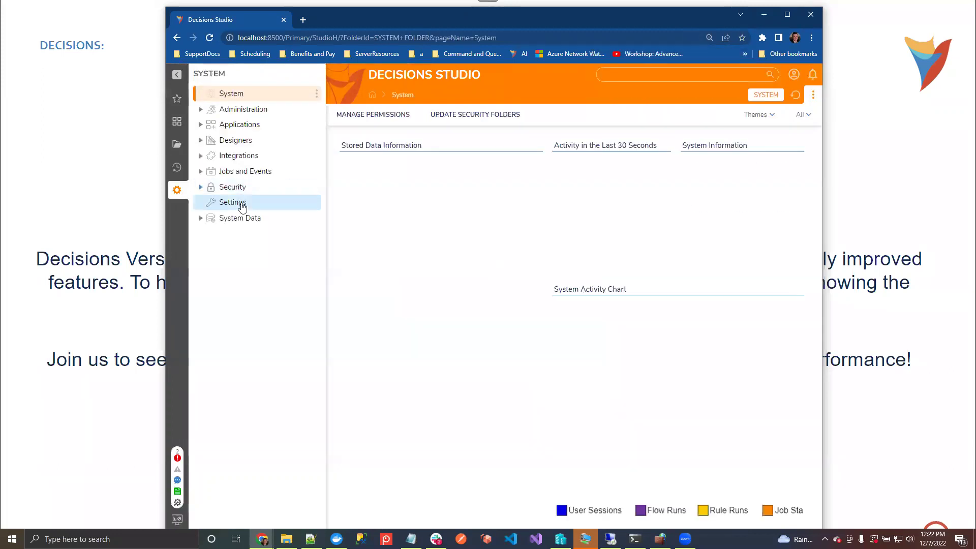
click(243, 204)
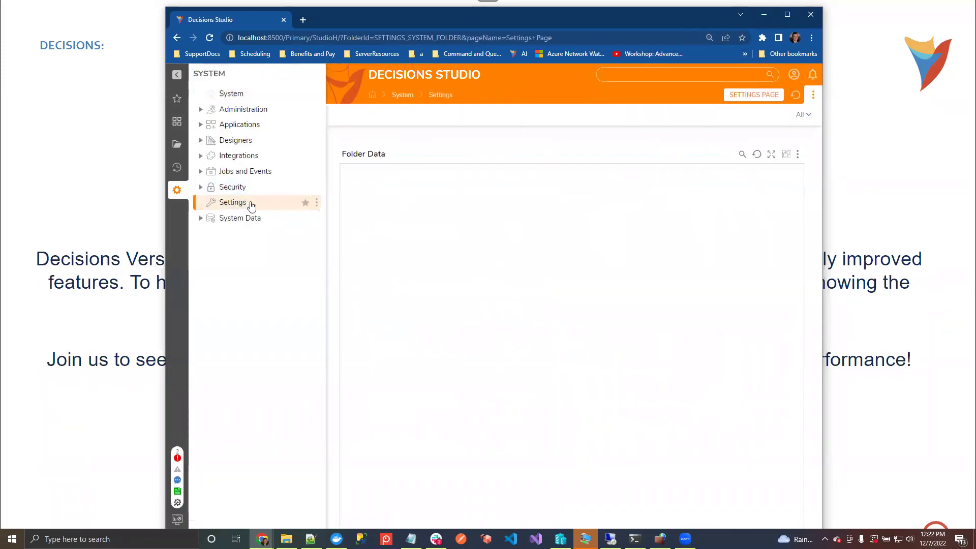
click(201, 157)
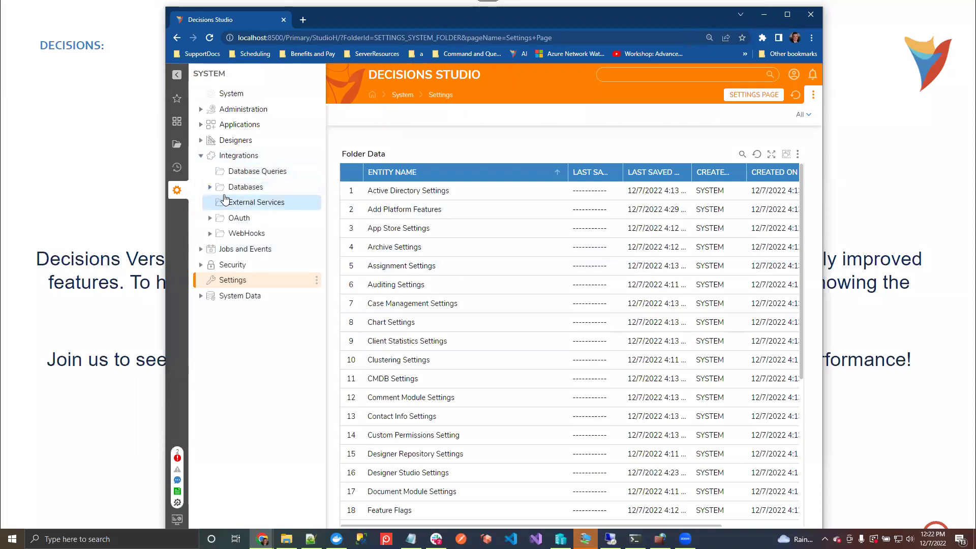
click(231, 202)
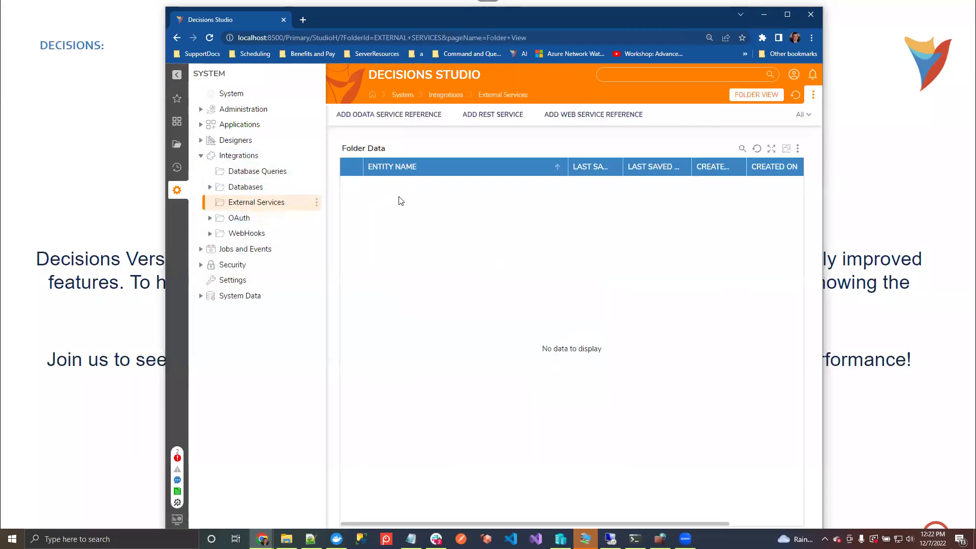
click(480, 121)
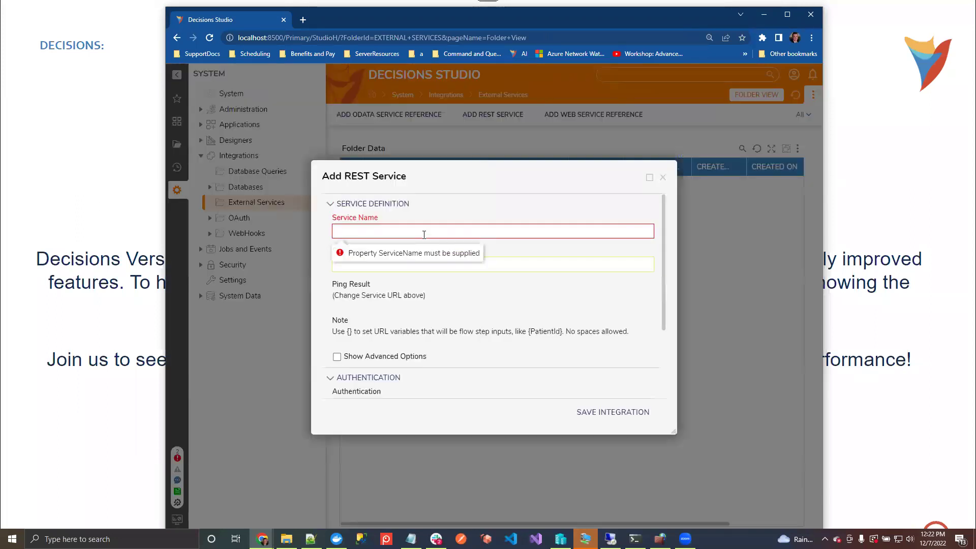
text(testreq)
key(Tab)
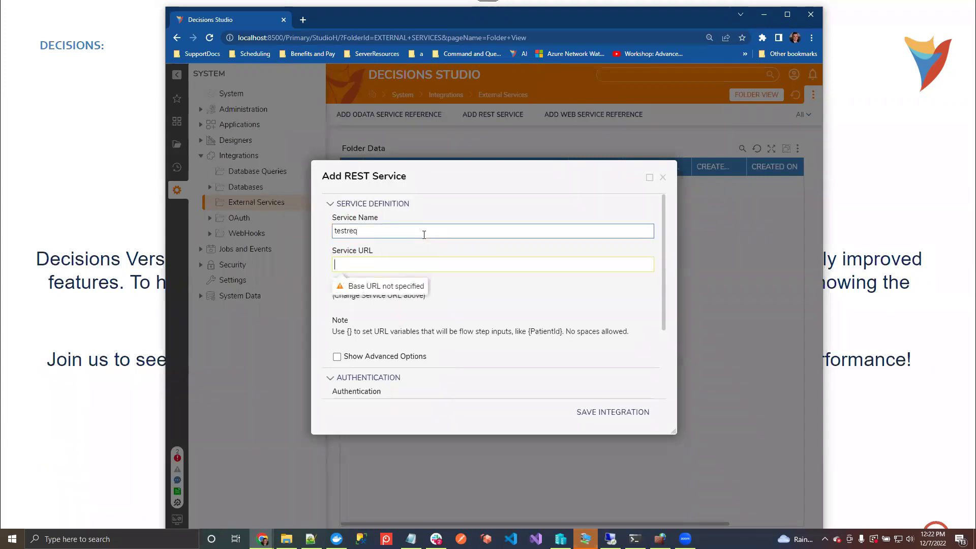
text(http://)
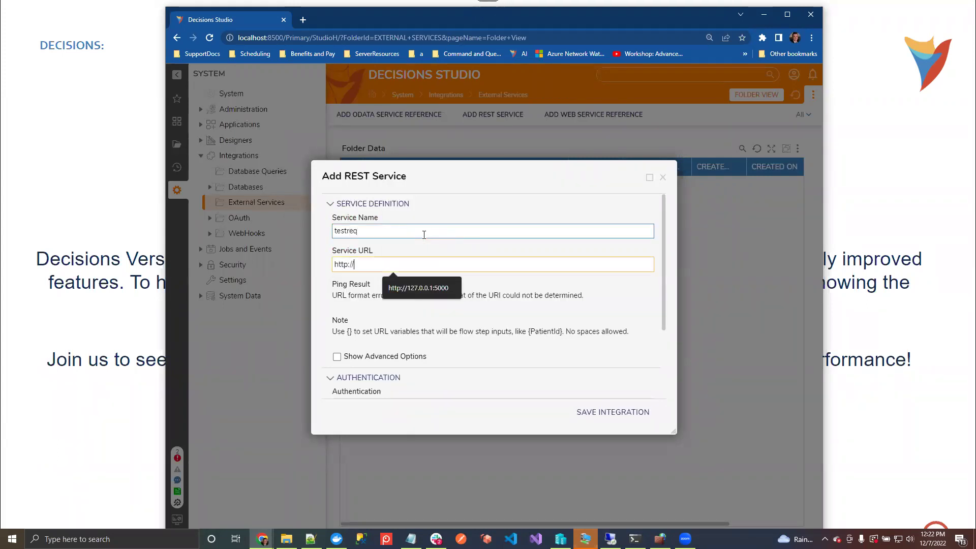
text(host.docker.internal)
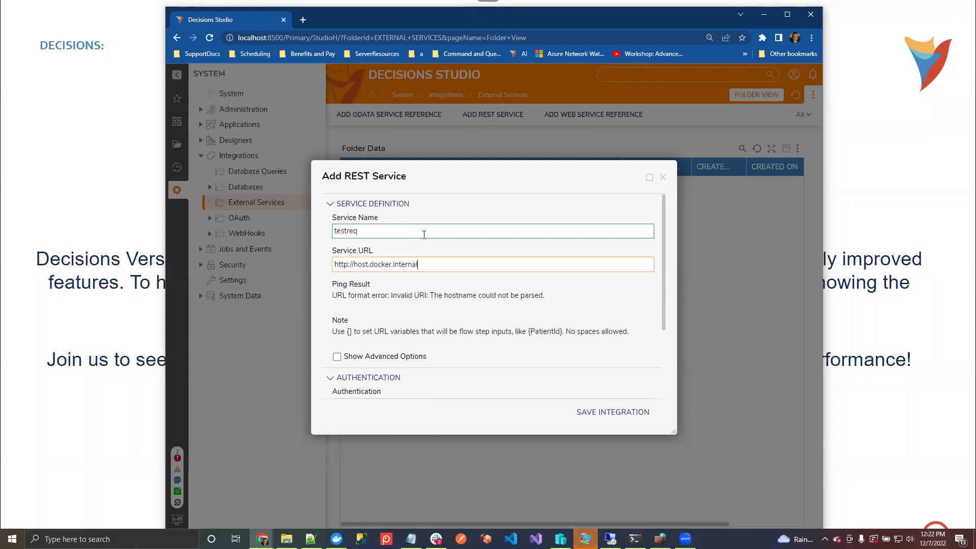
scroll(432, 287, down, 2)
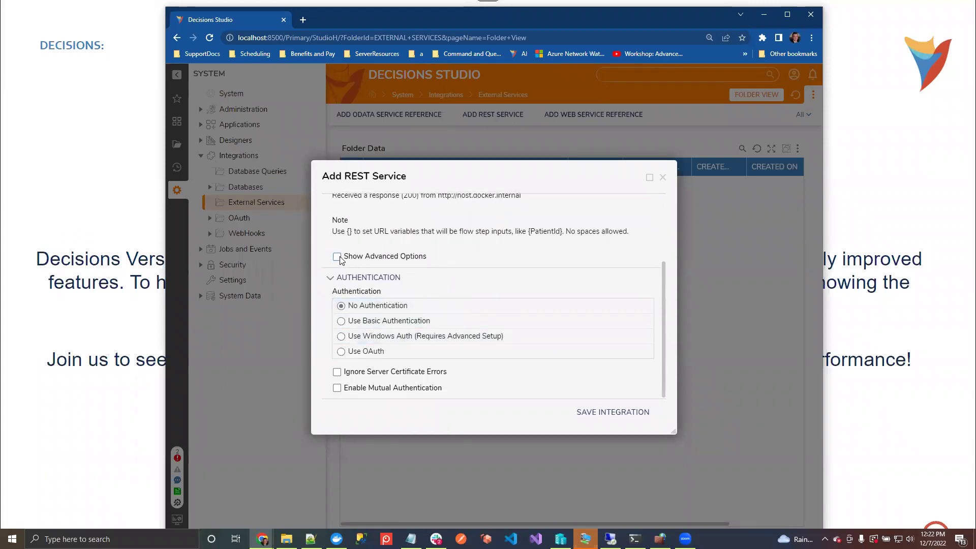
scroll(426, 259, up, 3)
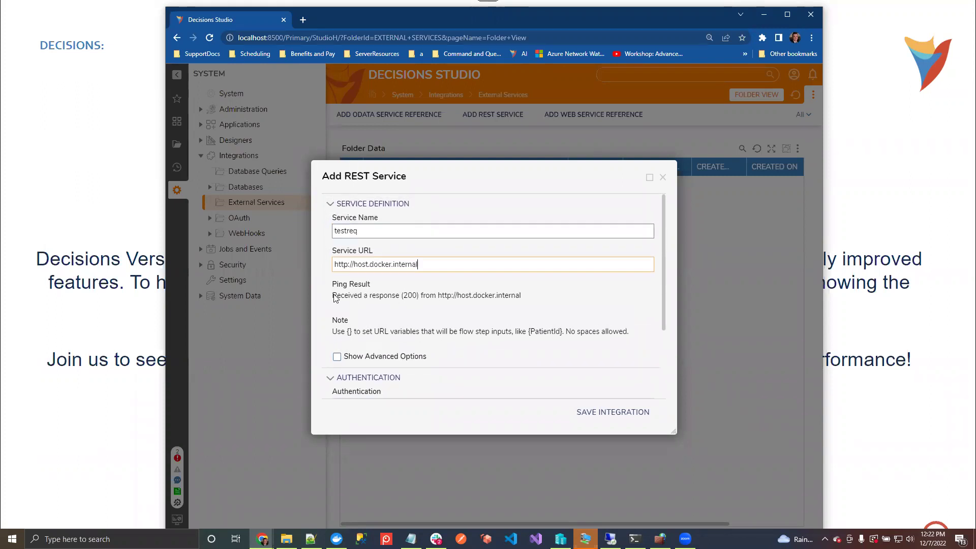
drag(333, 295, 379, 297)
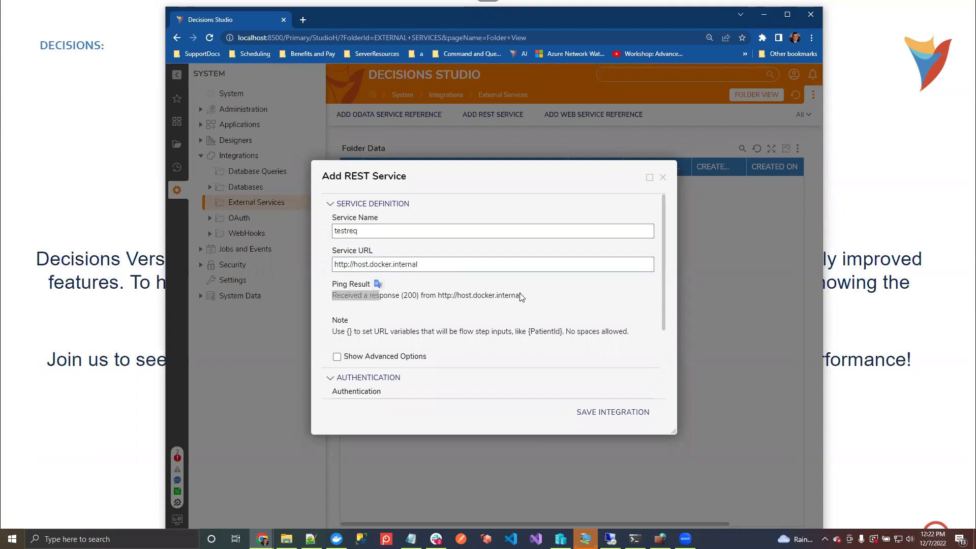
drag(521, 297, 516, 298)
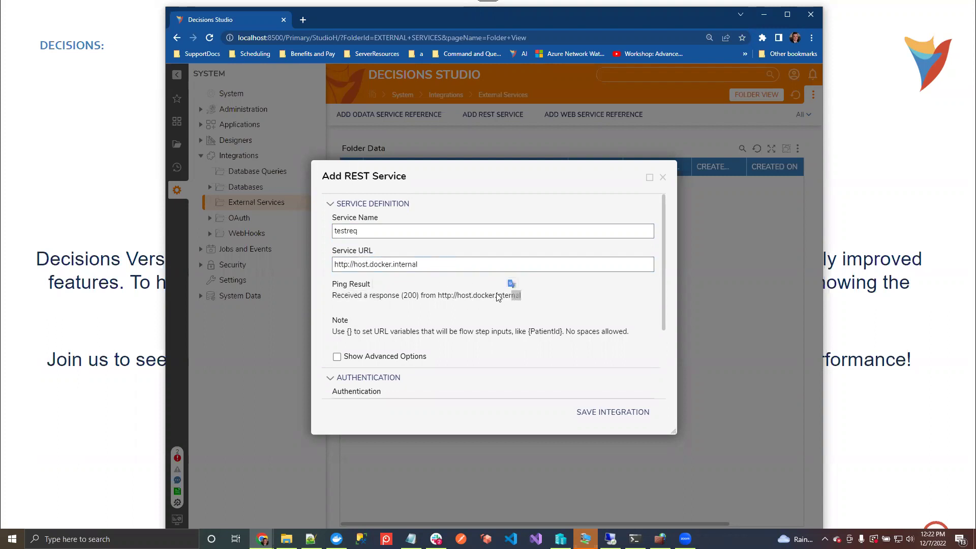
drag(425, 265, 333, 265)
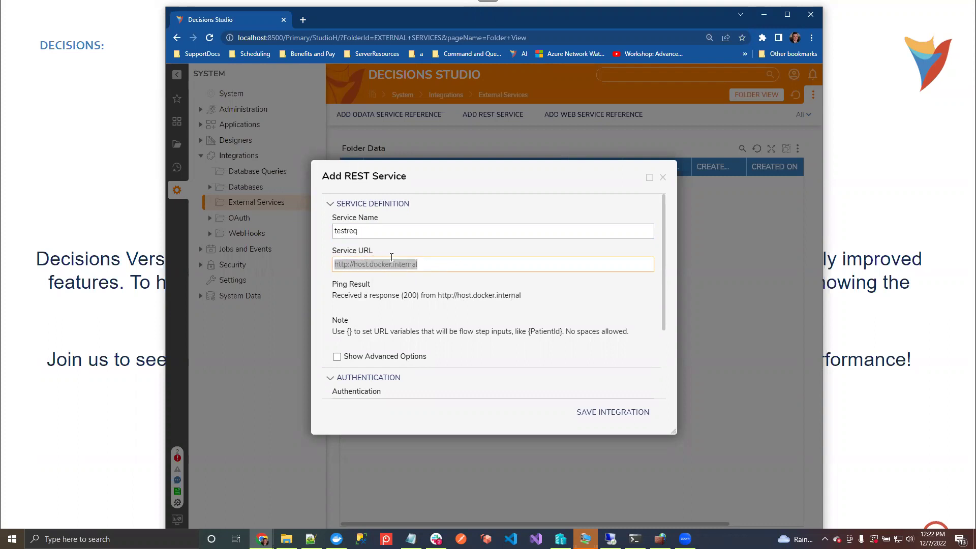
click(431, 264)
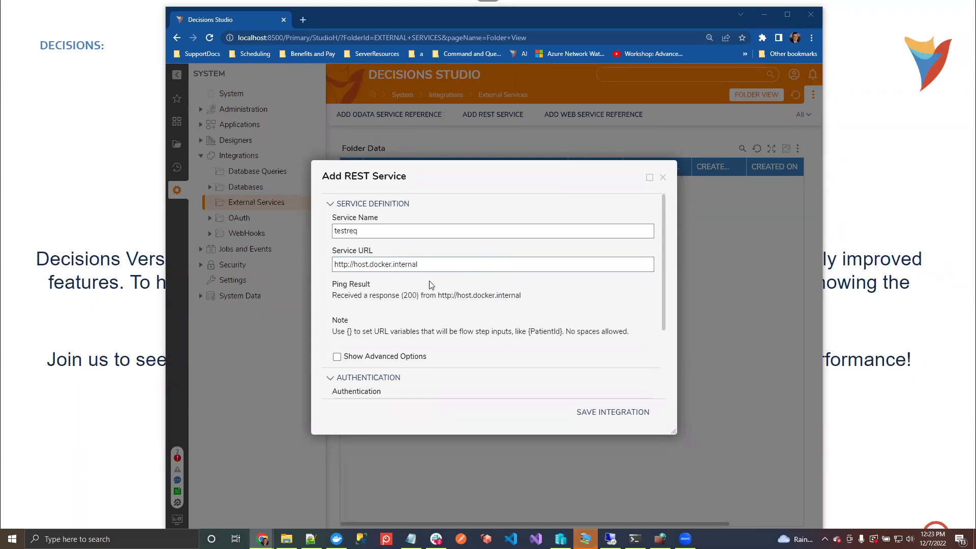
Save the testreq REST service and start adding a method to it
click(633, 414)
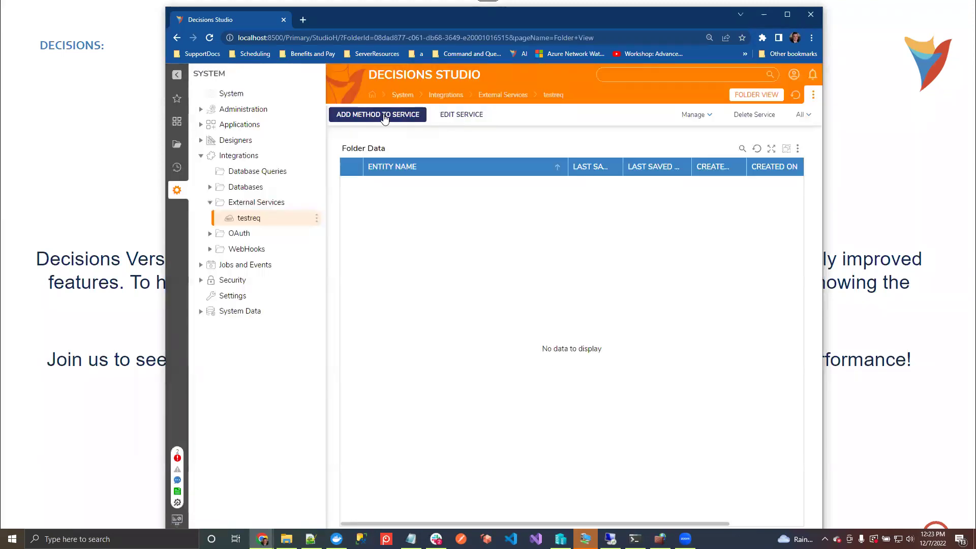
click(376, 114)
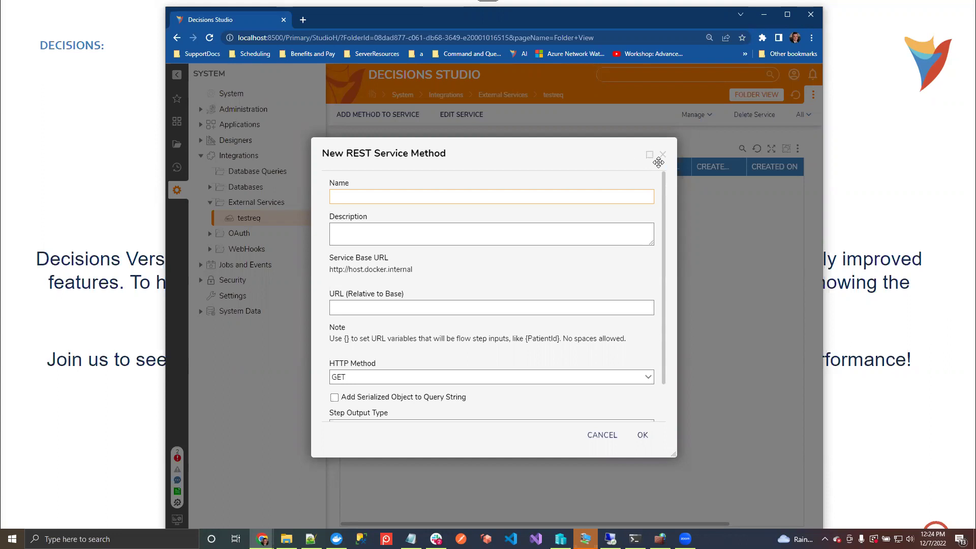
Cancel the new method and view Licensing Settings from the Settings folder list
key(Escape)
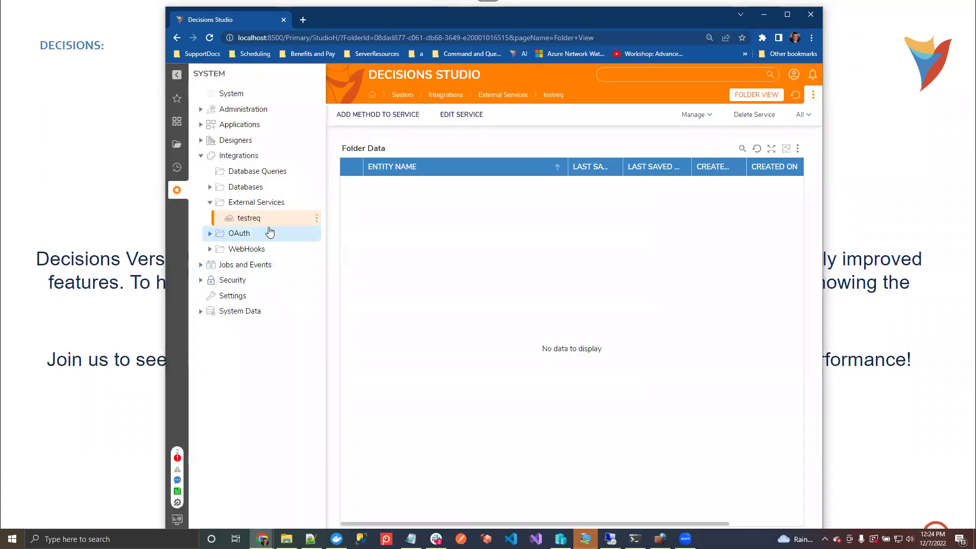
click(243, 300)
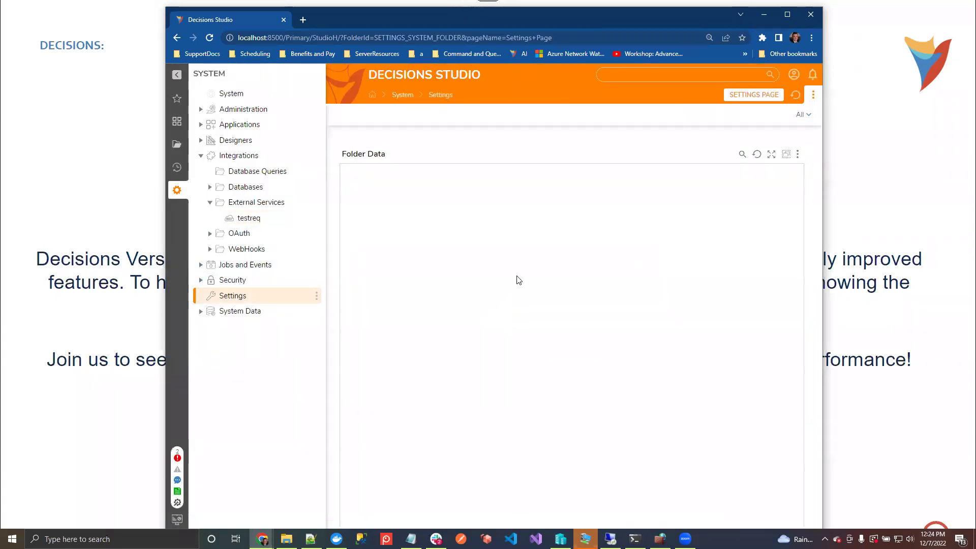
scroll(558, 318, down, 1)
scroll(556, 322, down, 2)
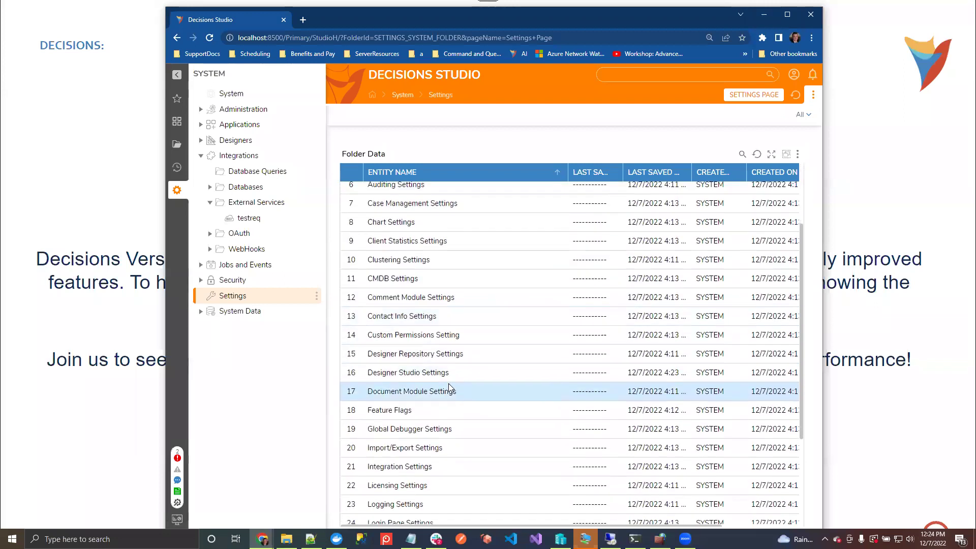
scroll(428, 398, down, 3)
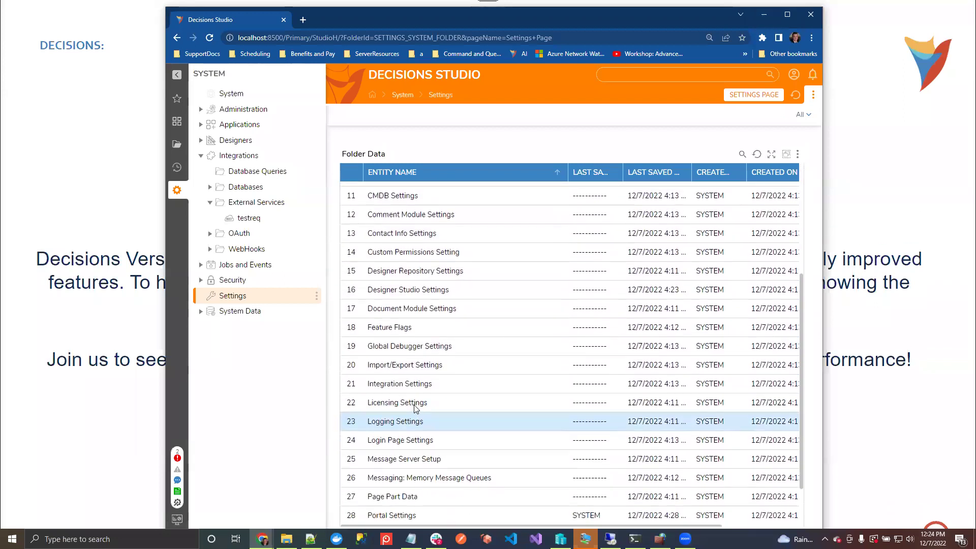
click(414, 390)
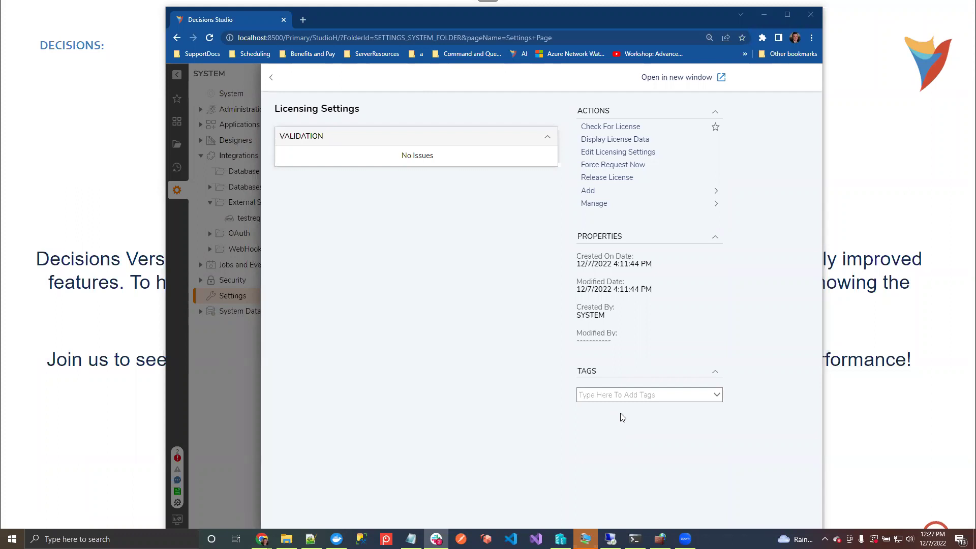
Close Licensing Settings and scroll the Settings list down to Tags Settings
click(271, 78)
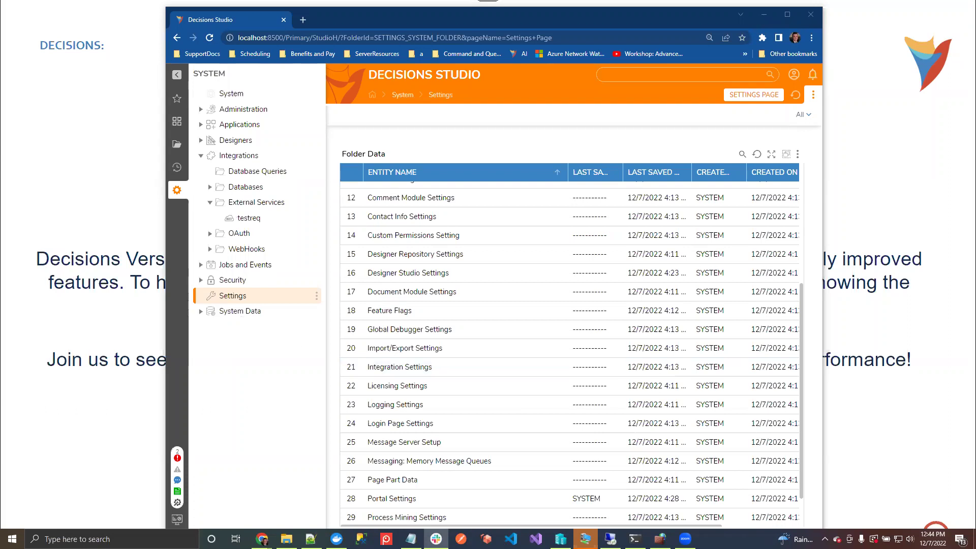
scroll(617, 288, down, 1)
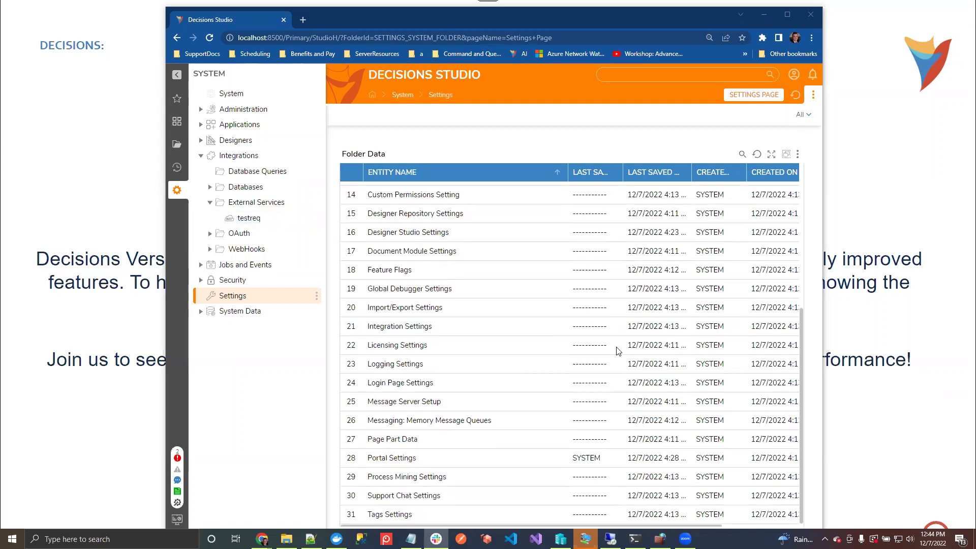